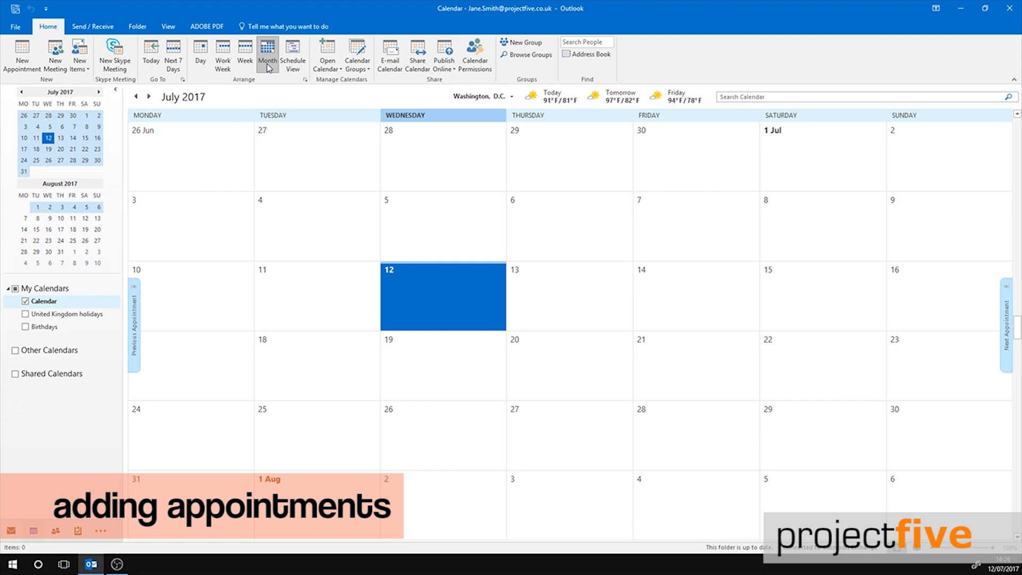
Step: Create a new appointment with the subject "check Twitter analytics" and the location "meeting room"
left_click(30, 57)
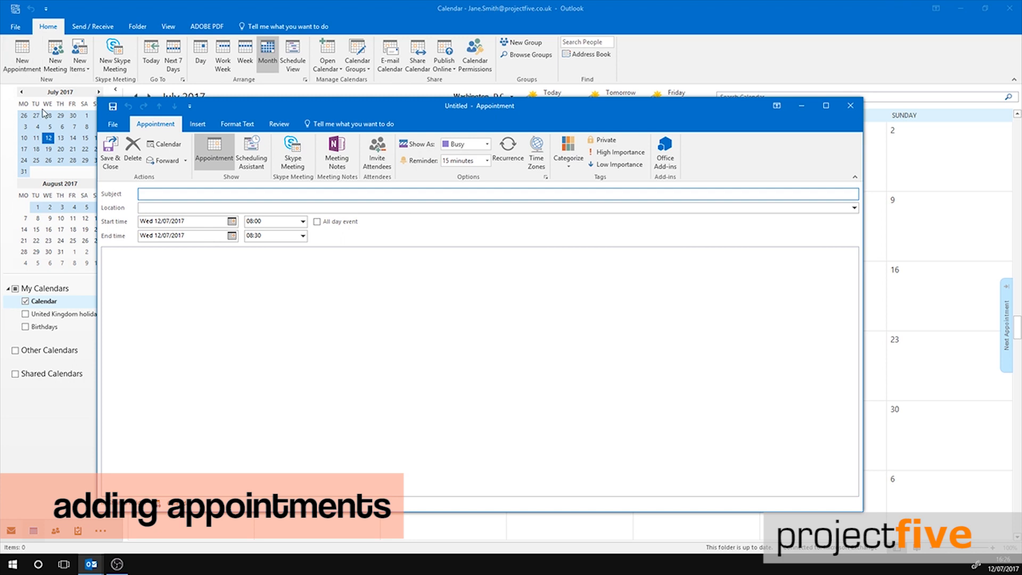
type("check Twitter analytics")
left_click(219, 207)
type("meeting room")
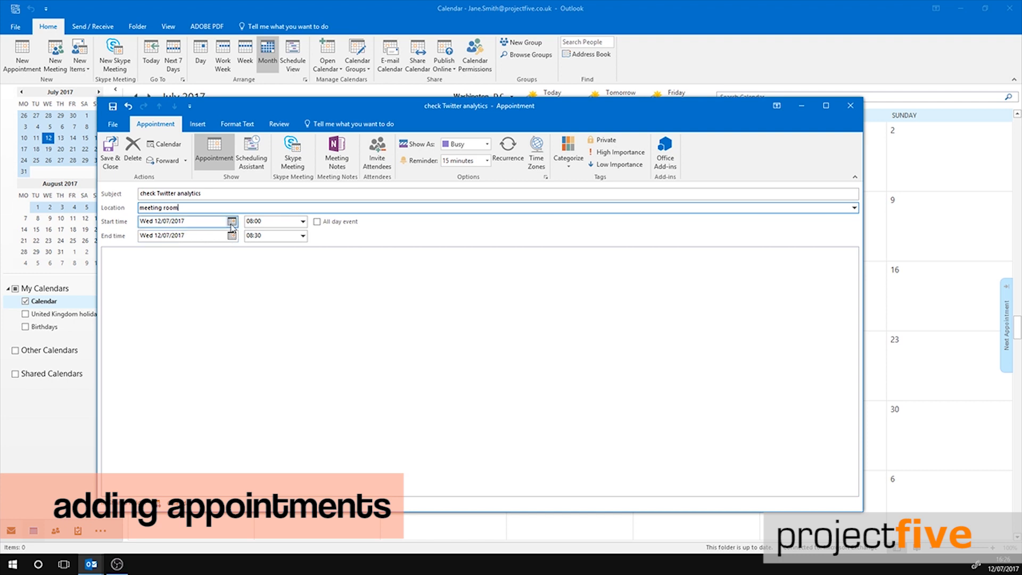
Step: Schedule the appointment for Thursday 13/07/2017 from 09:00 to 10:00
left_click(232, 221)
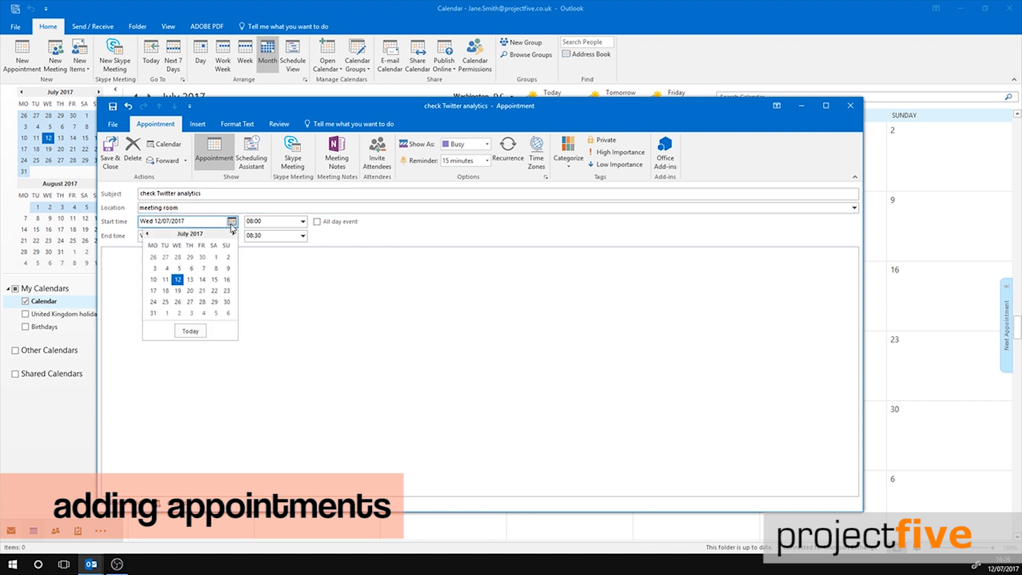
left_click(190, 279)
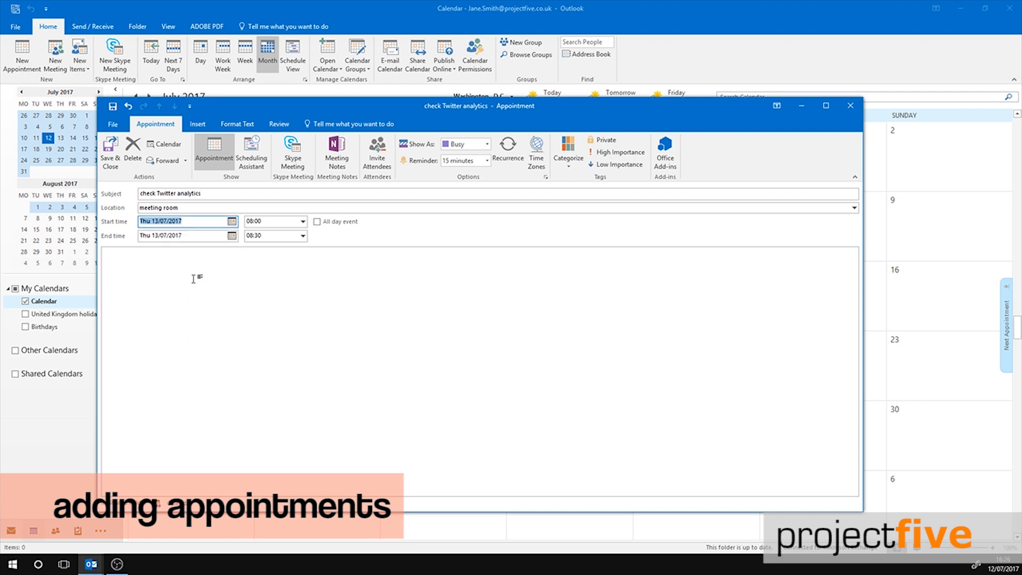
left_click(303, 222)
left_click(281, 251)
left_click(303, 236)
left_click(283, 264)
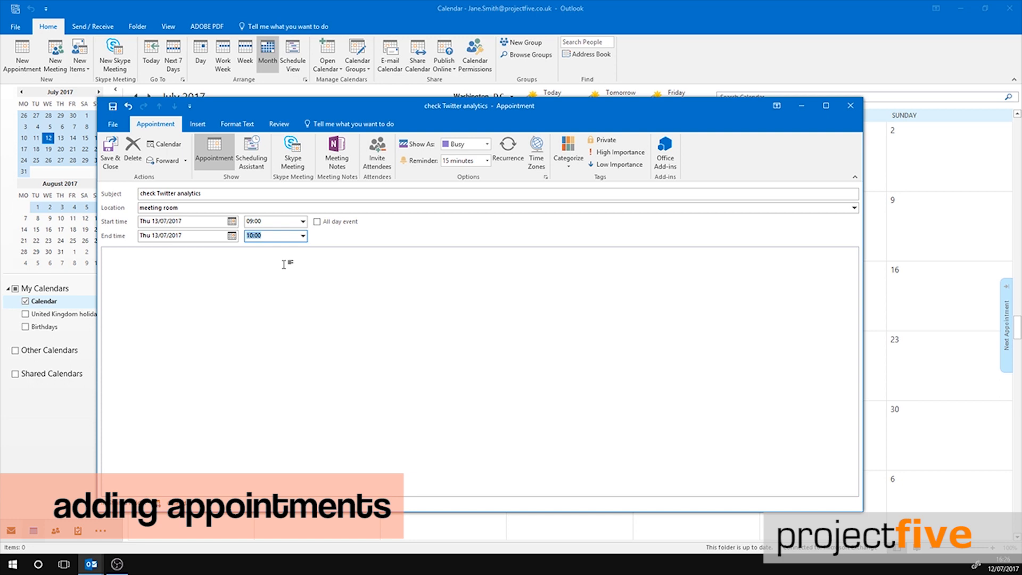
Step: Make the appointment recur weekly on Thursday with no end date, and remove the recurrence again
left_click(501, 151)
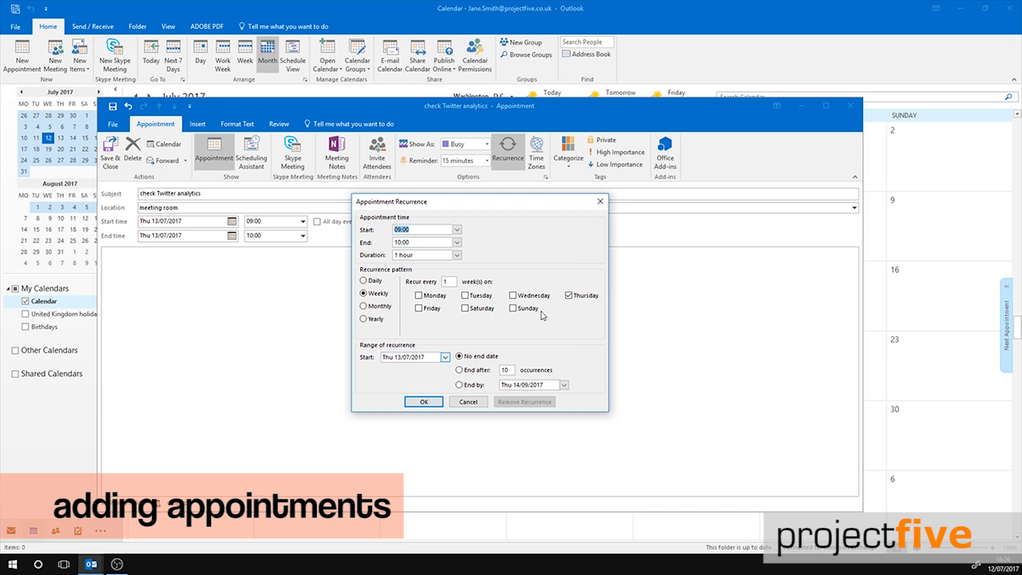
left_click(424, 402)
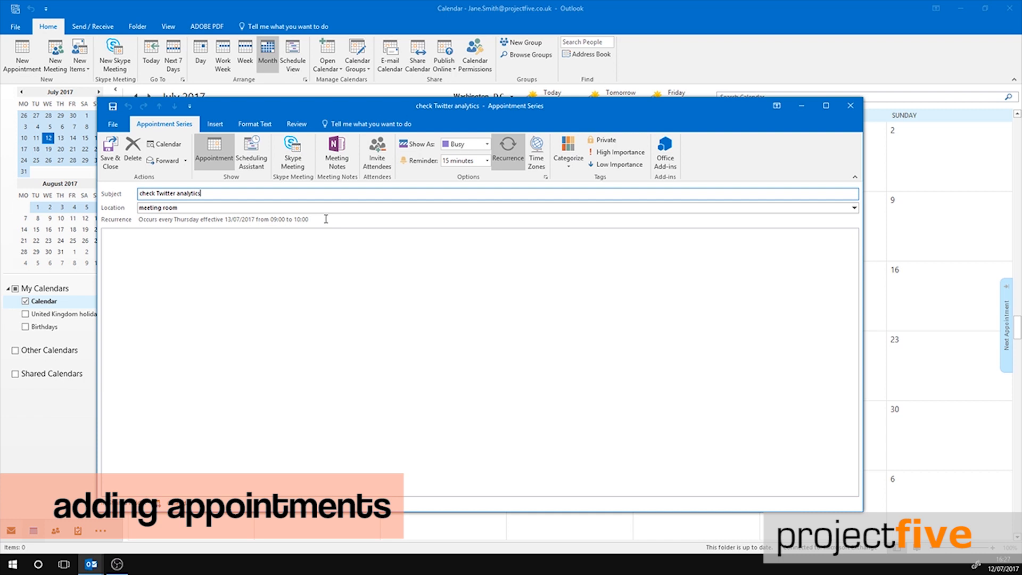
left_click(508, 155)
left_click(509, 402)
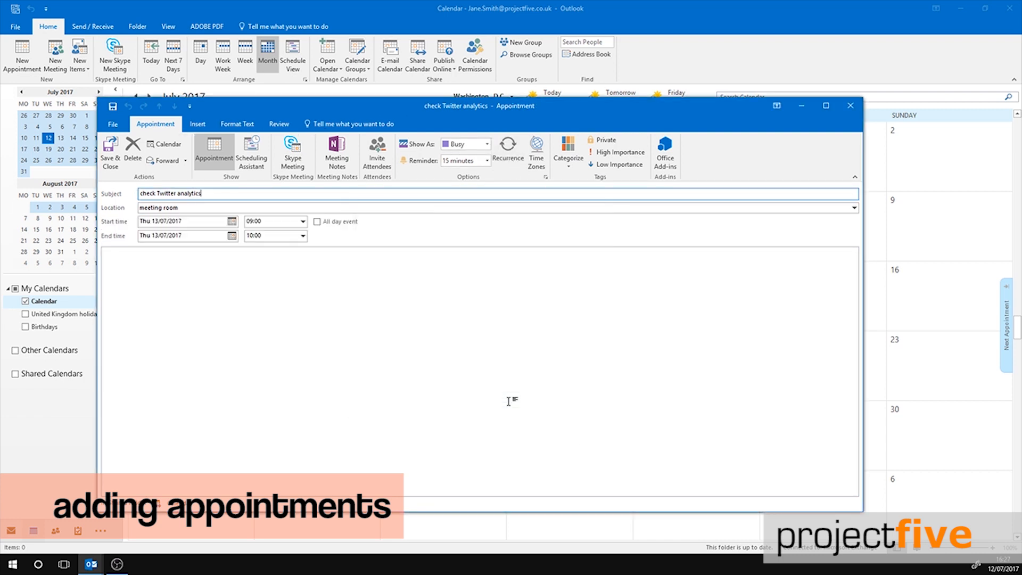
Step: Mark the appointment as private and save it to the calendar
left_click(609, 144)
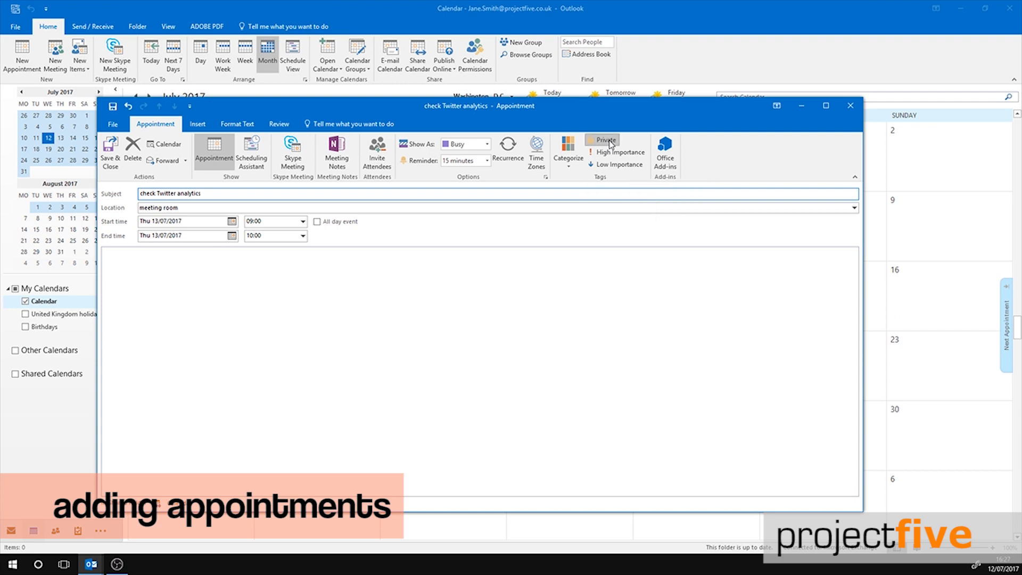
left_click(108, 156)
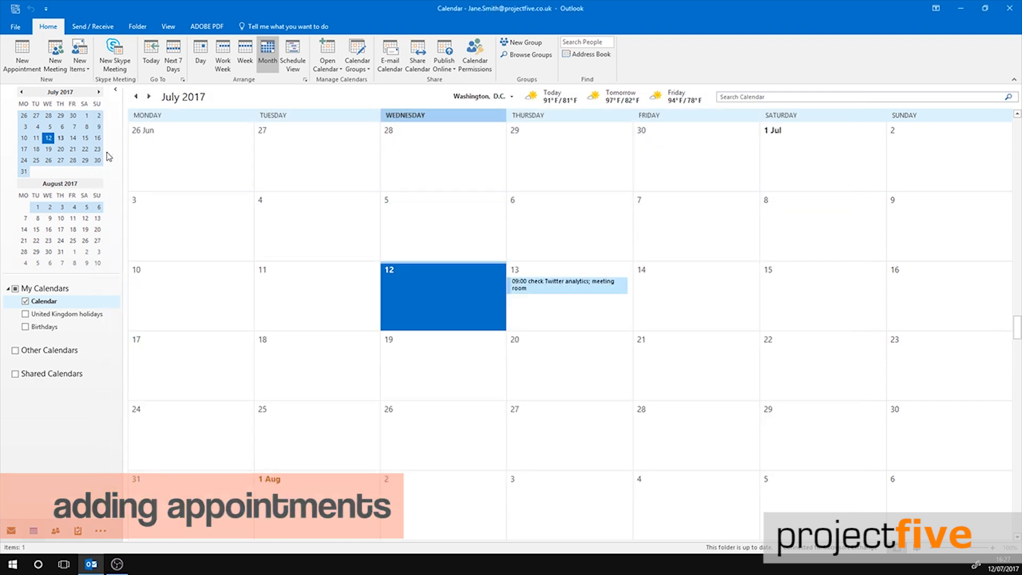
Step: Select 13 July in the month view, start a new meeting and add the suggested colleague as its attendee
left_click(556, 320)
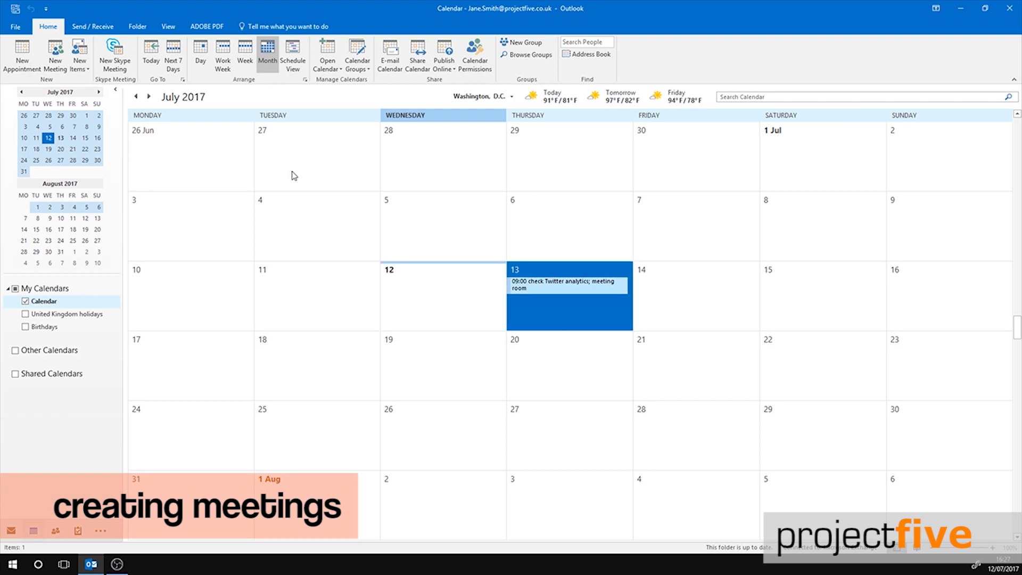
left_click(55, 53)
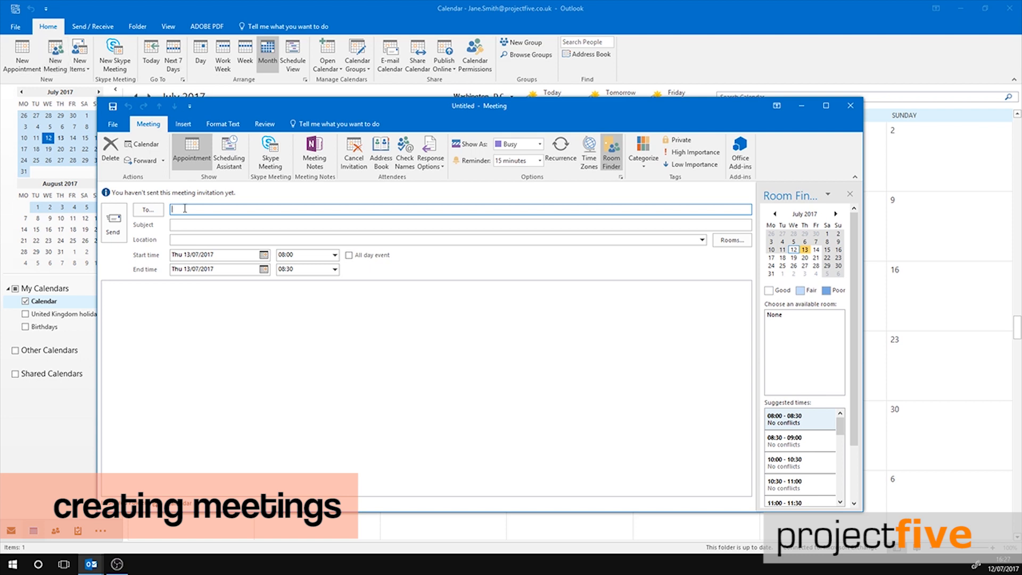
type("suz")
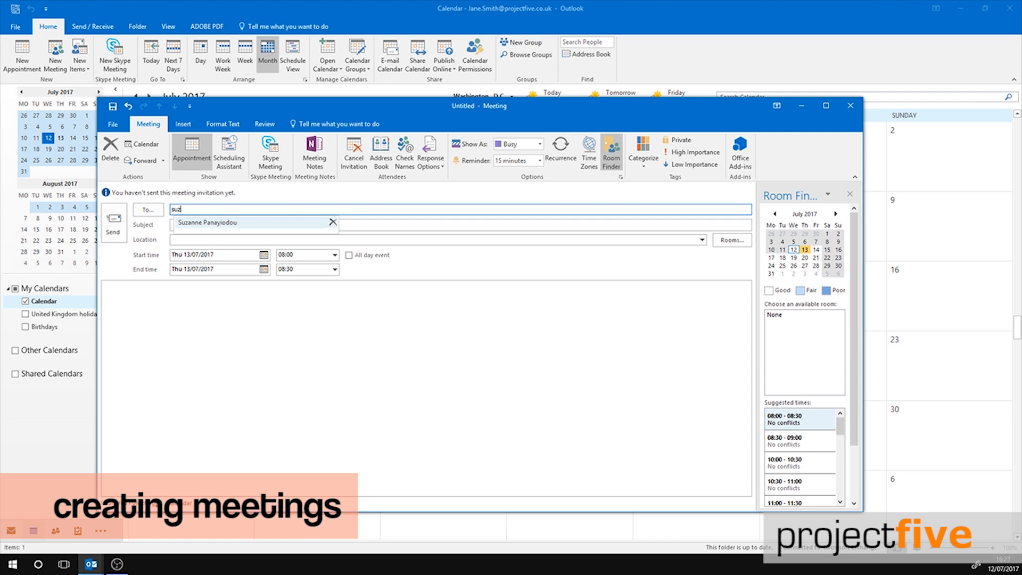
left_click(203, 222)
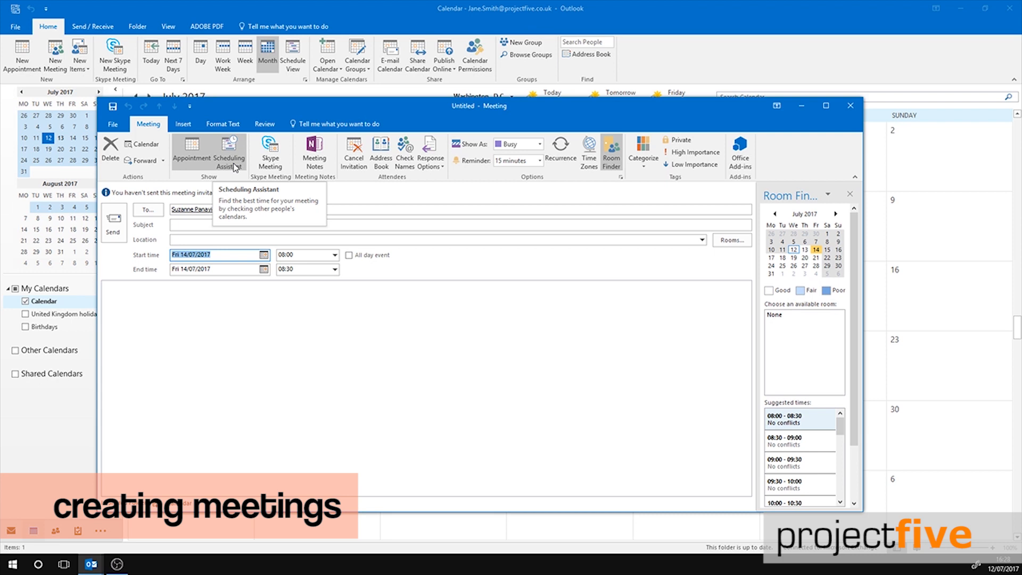
Step: Check attendee availability in the Scheduling Assistant and set the meeting to 14 July 2017 from 10:00 to 10:30
left_click(234, 167)
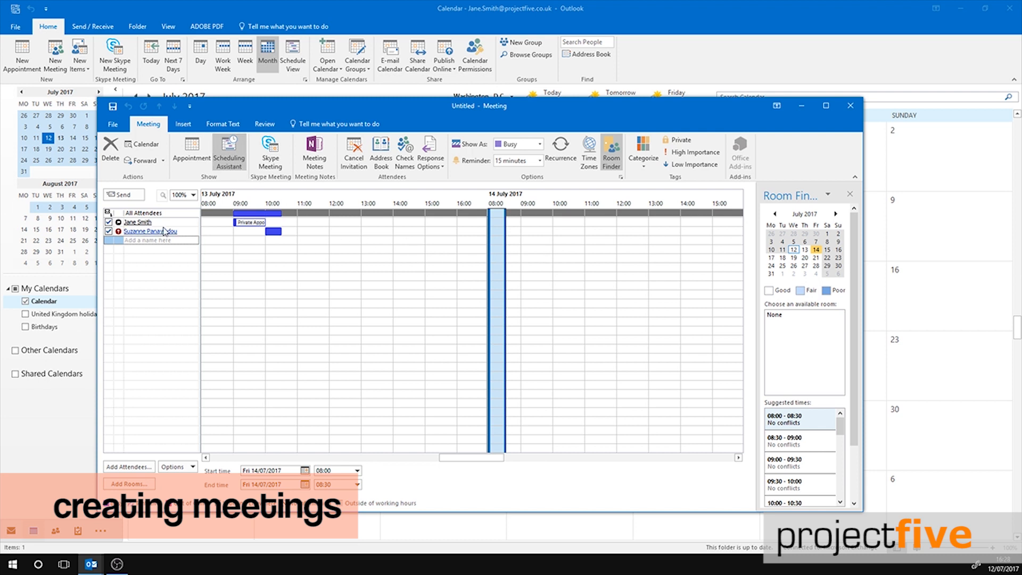
left_click(560, 236)
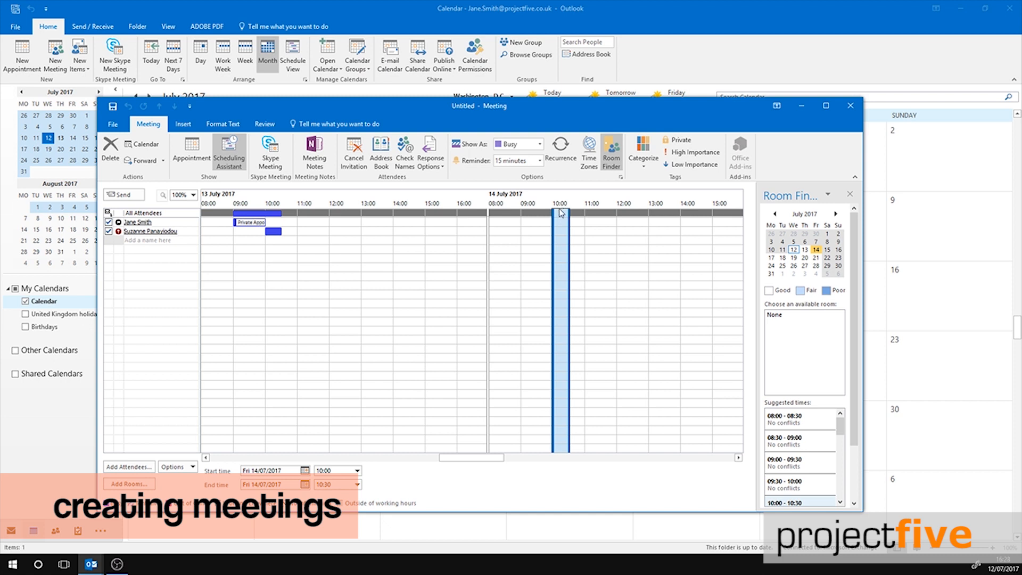
left_click(197, 154)
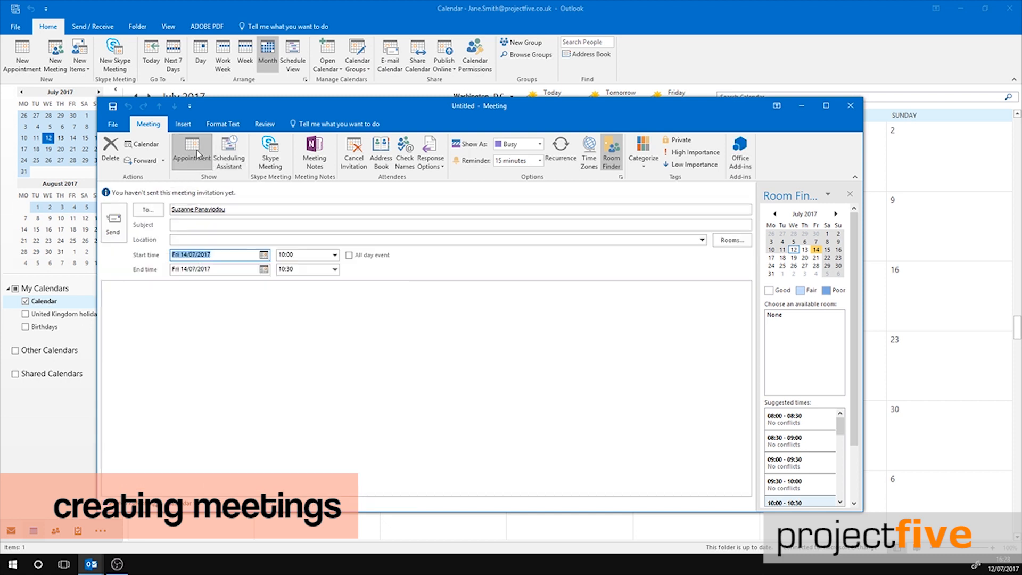
Step: Enter "analytics meeting" as the meeting's subject and "meeting room" as its location, and send the invitation
left_click(198, 226)
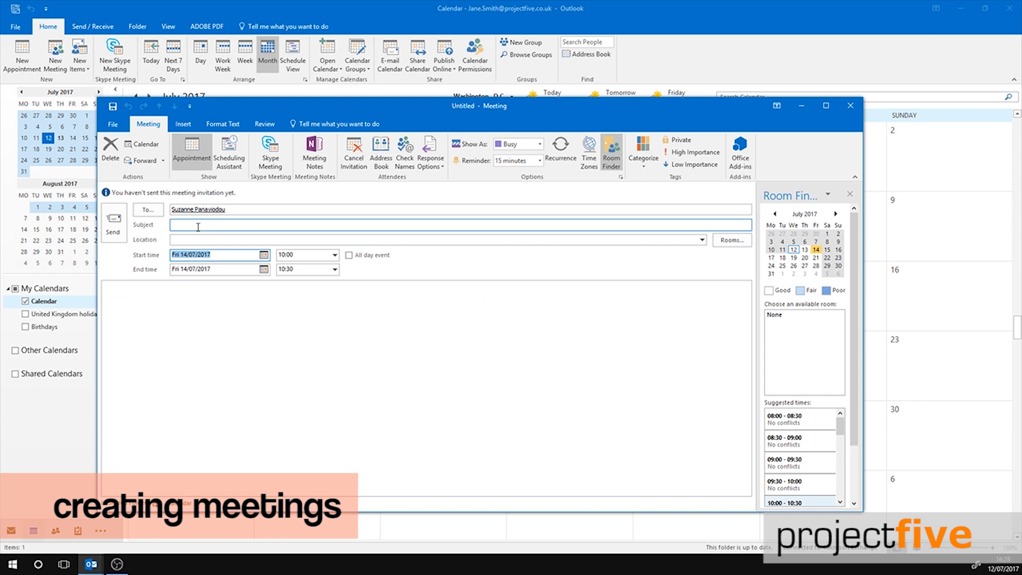
left_click(200, 223)
type("analytics meeting")
key("Tab")
type("meeting room")
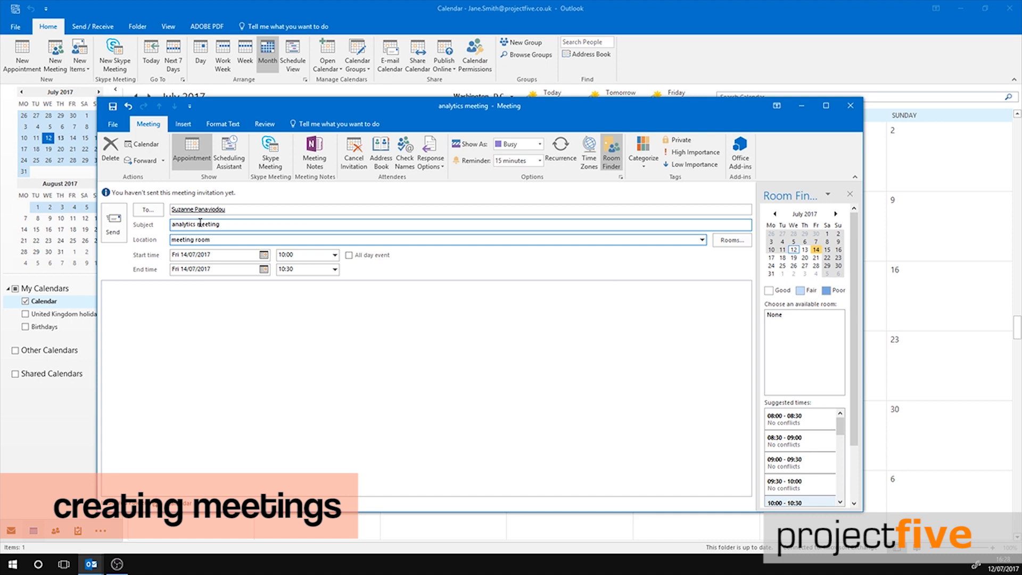
left_click(161, 304)
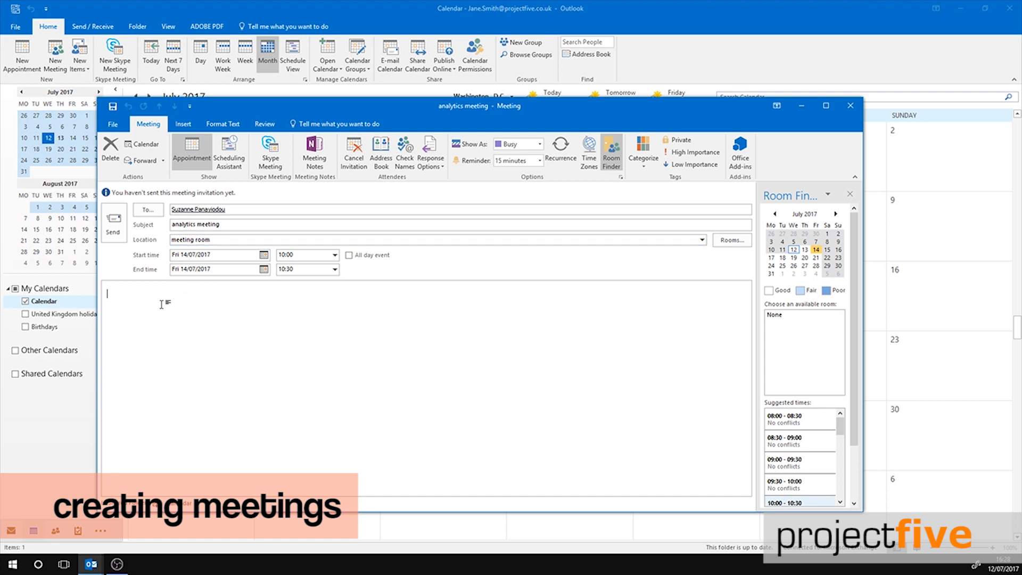
left_click(113, 223)
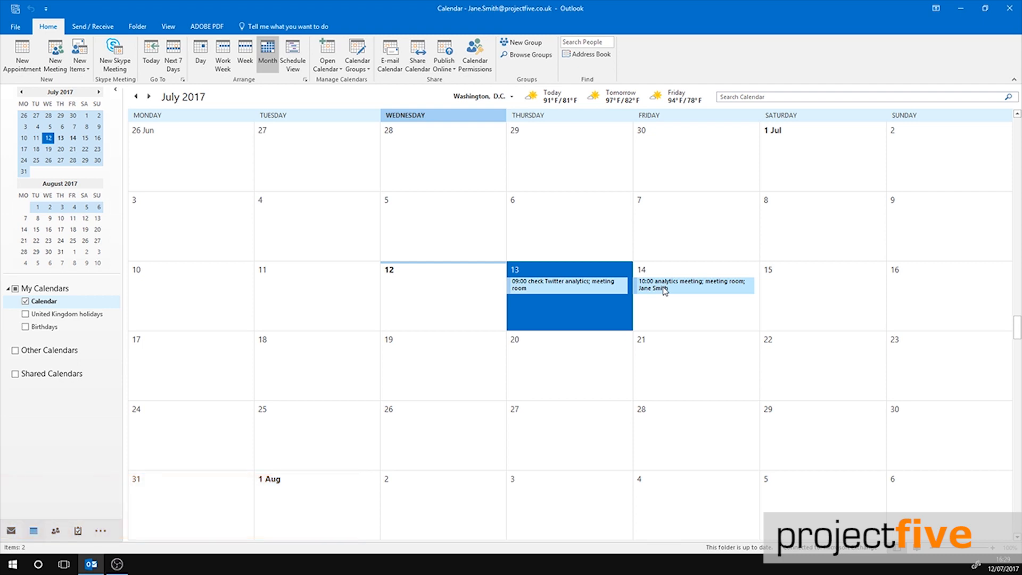
Step: Start a calendar sharing invitation and add a colleague from the address book as its recipient
left_click(419, 64)
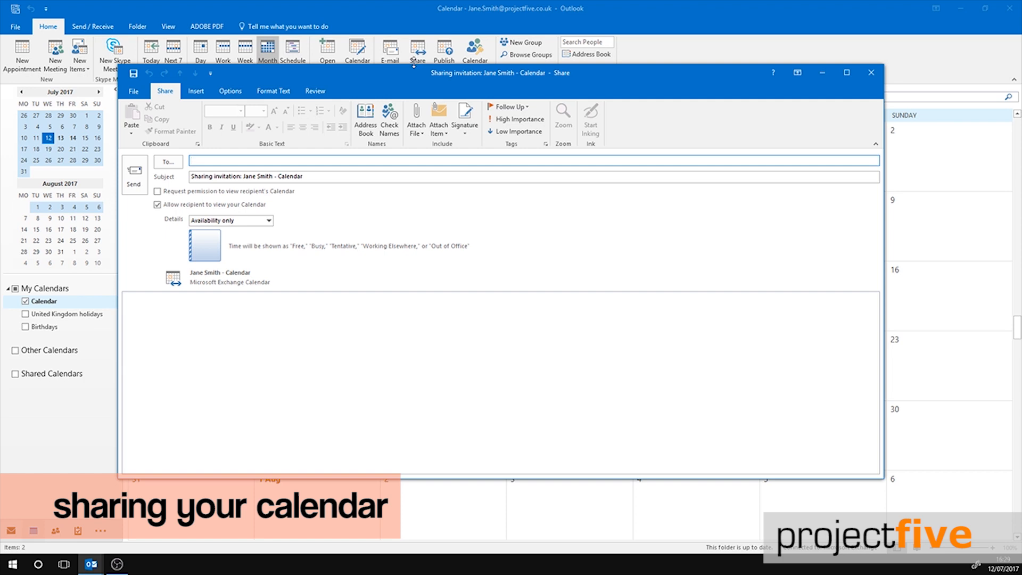
type("hay")
key("BackSpace")
key("BackSpace")
key("BackSpace")
left_click(168, 162)
type("hay")
double_click(388, 222)
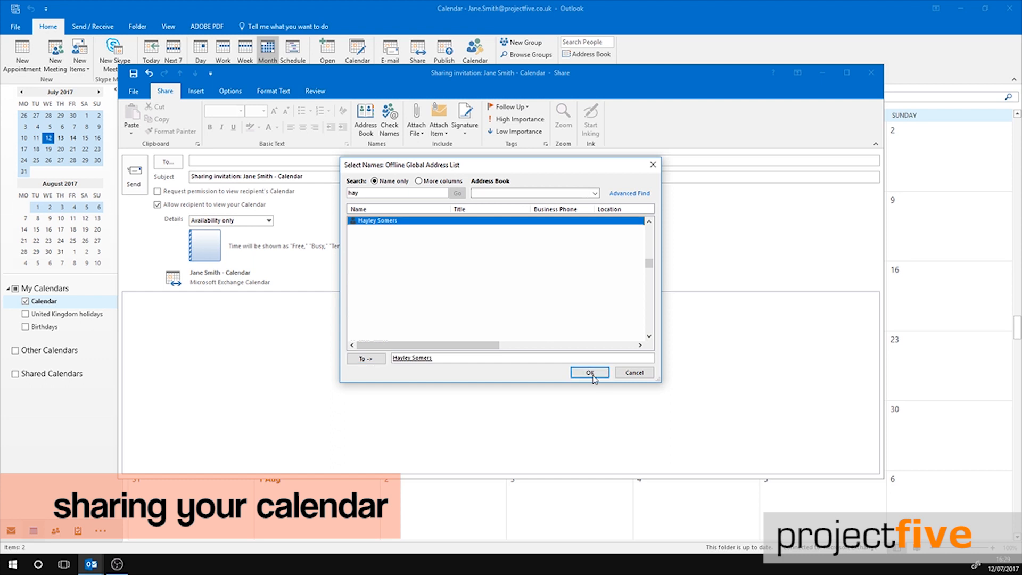
left_click(590, 372)
Step: Set the recipient's access to Full details without requesting their calendar, and send and confirm the sharing invitation
left_click(157, 191)
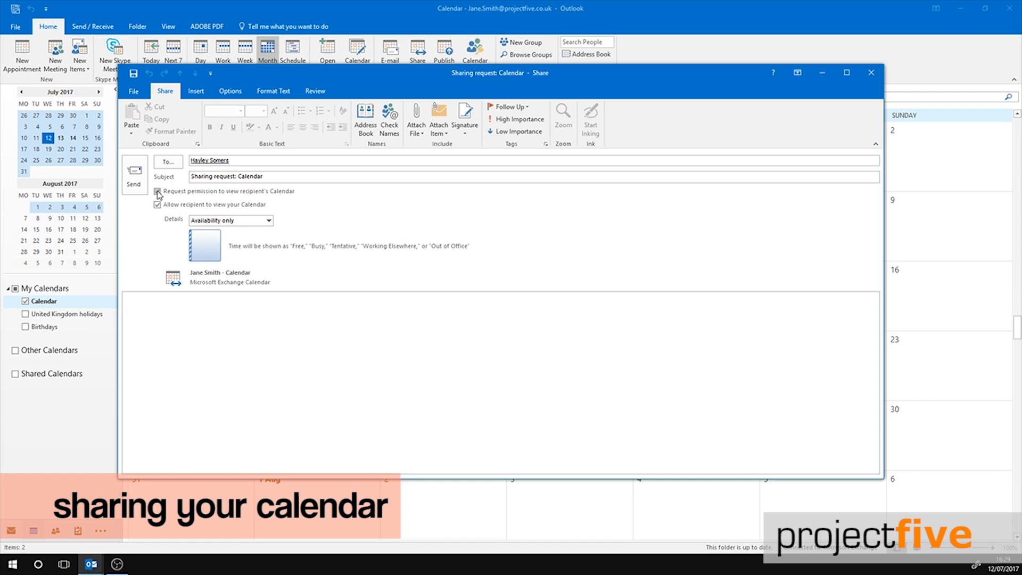
left_click(157, 191)
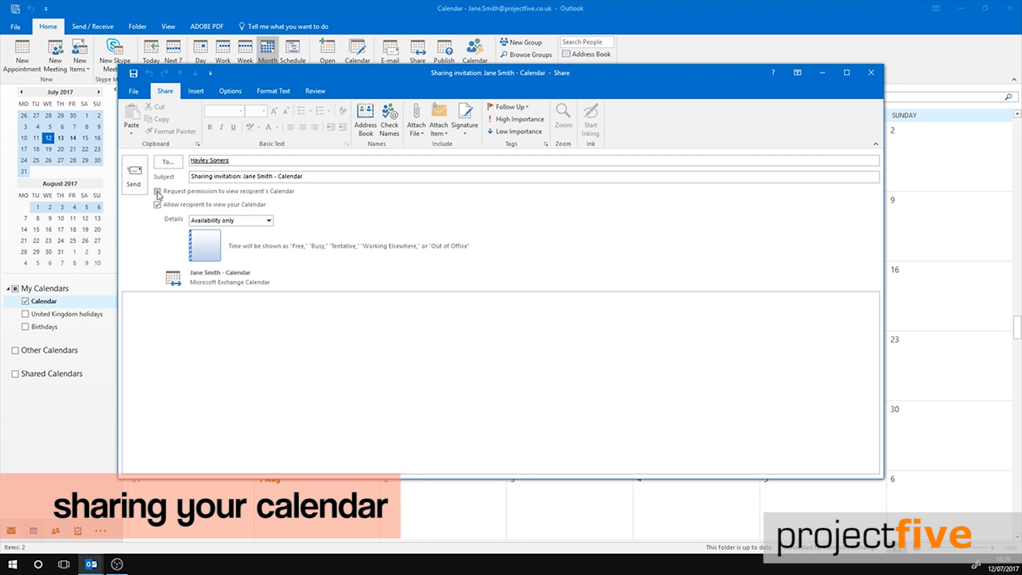
left_click(198, 221)
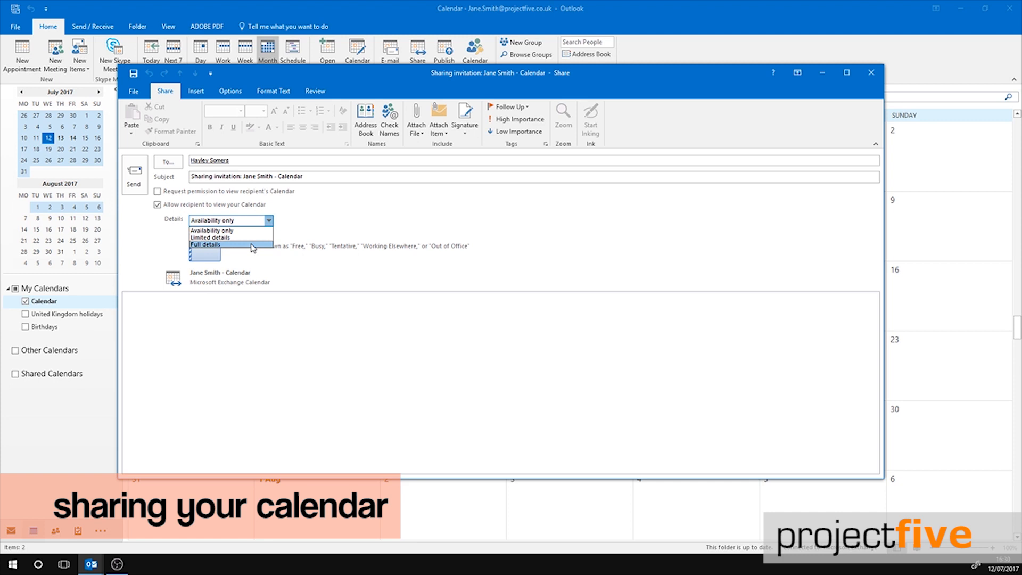
left_click(253, 245)
left_click(240, 322)
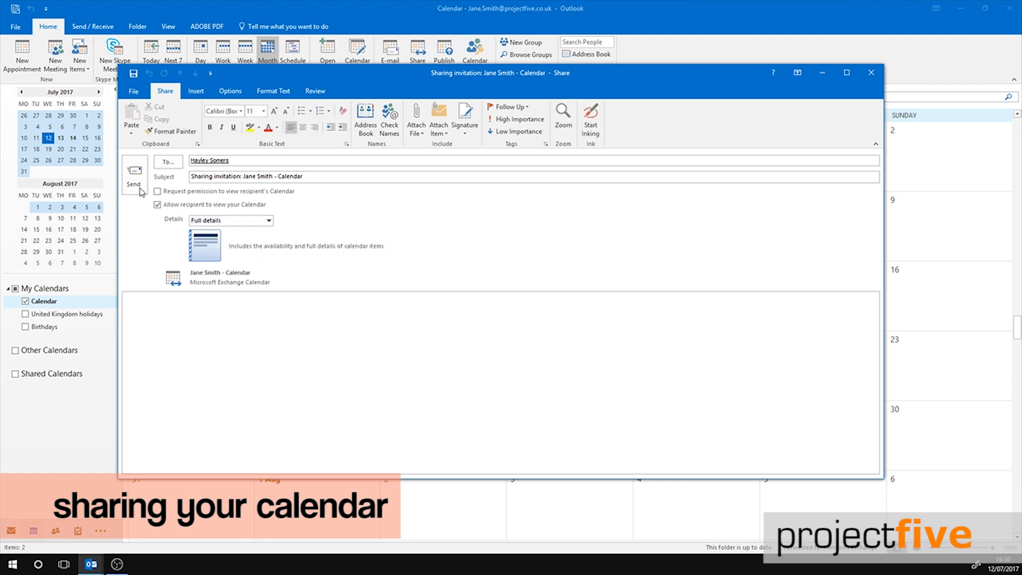
left_click(135, 181)
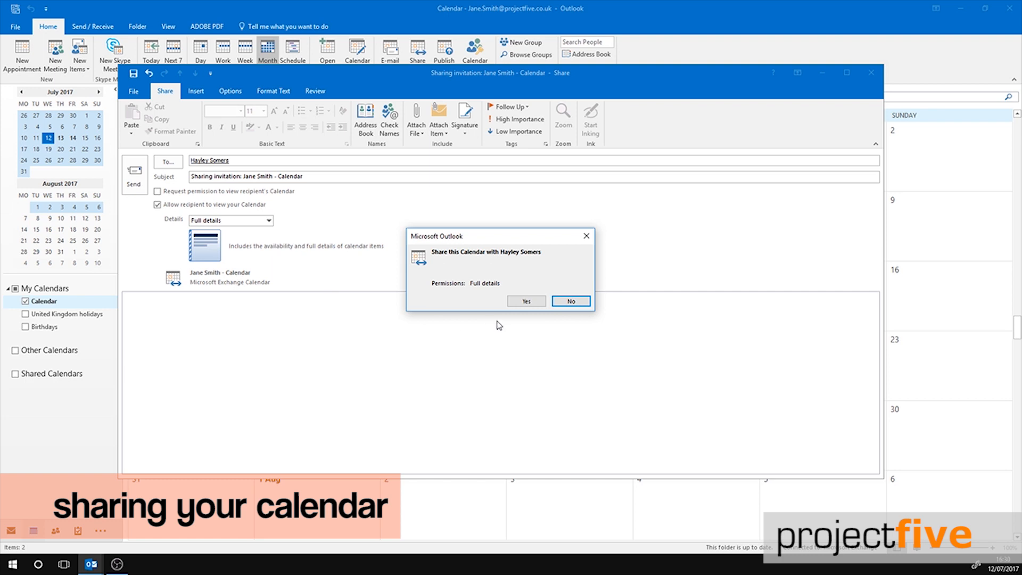
left_click(525, 302)
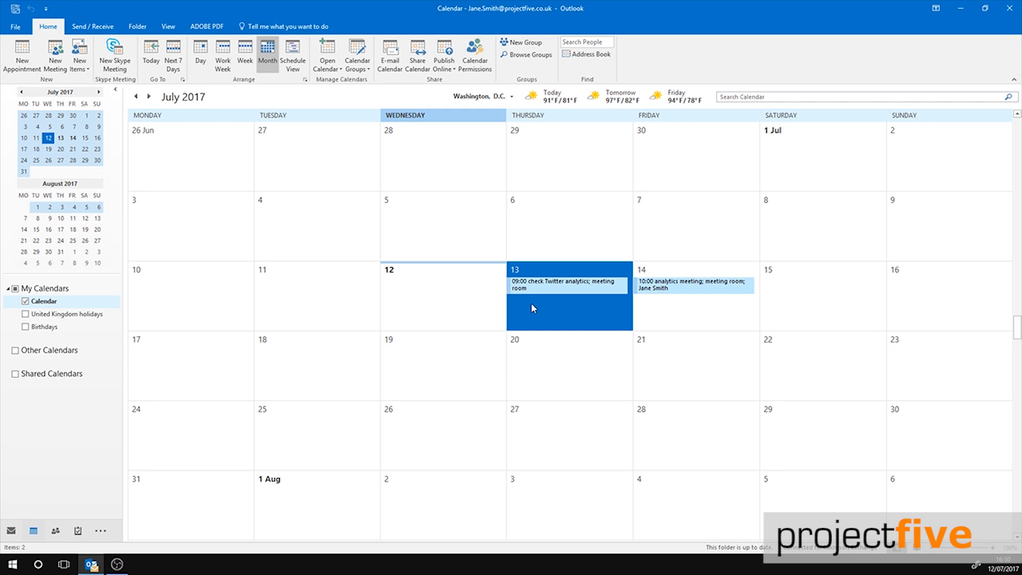
Step: Open the colleague's calendar from the sharing request in the inbox, and hide it from the calendar view
left_click(14, 530)
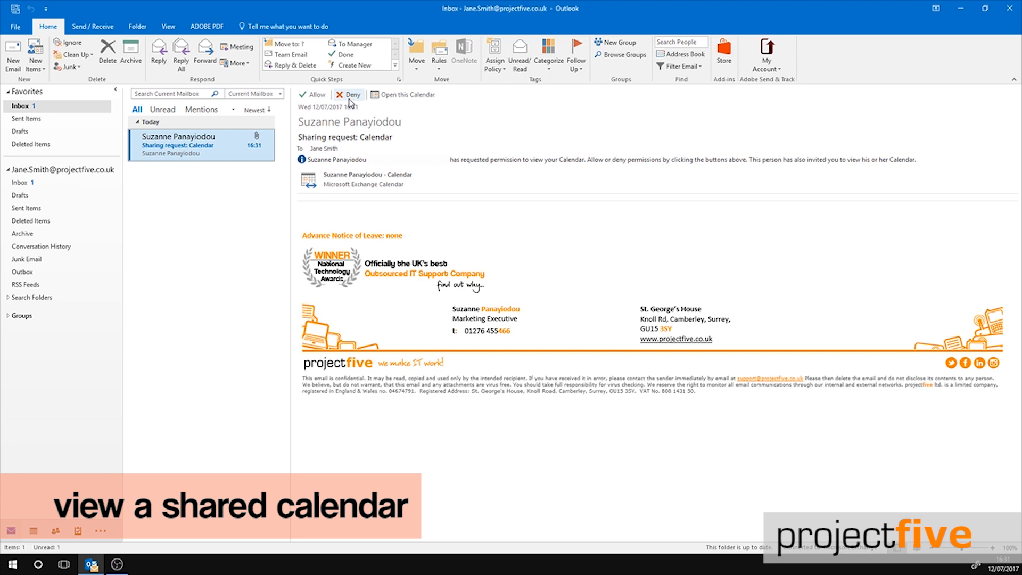
left_click(395, 100)
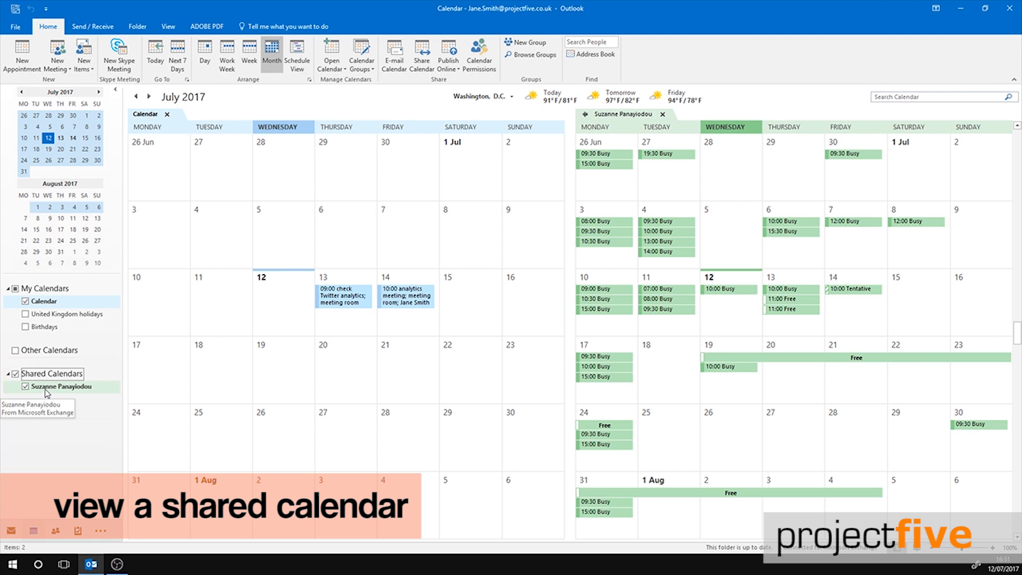
left_click(25, 387)
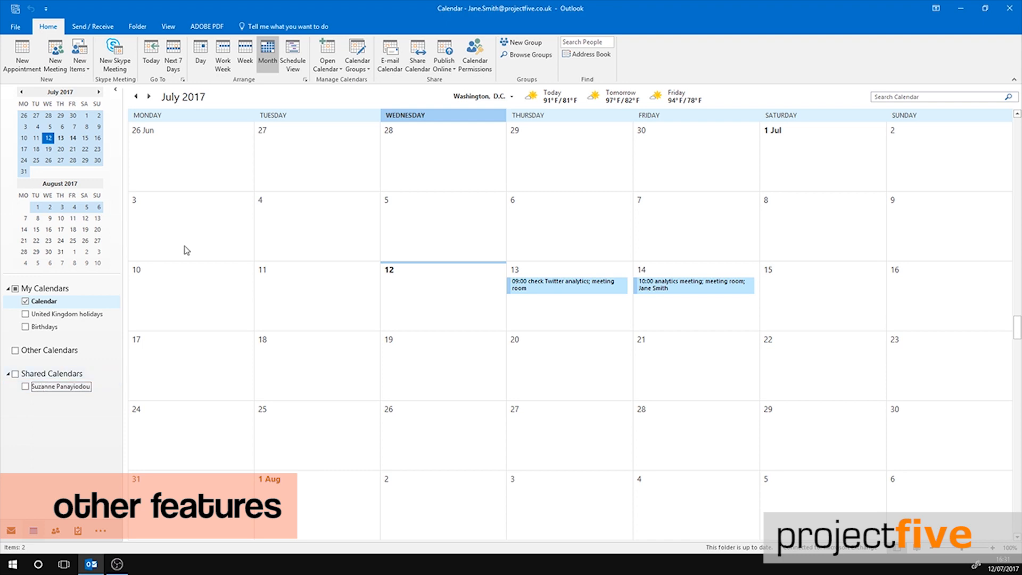
left_click(326, 65)
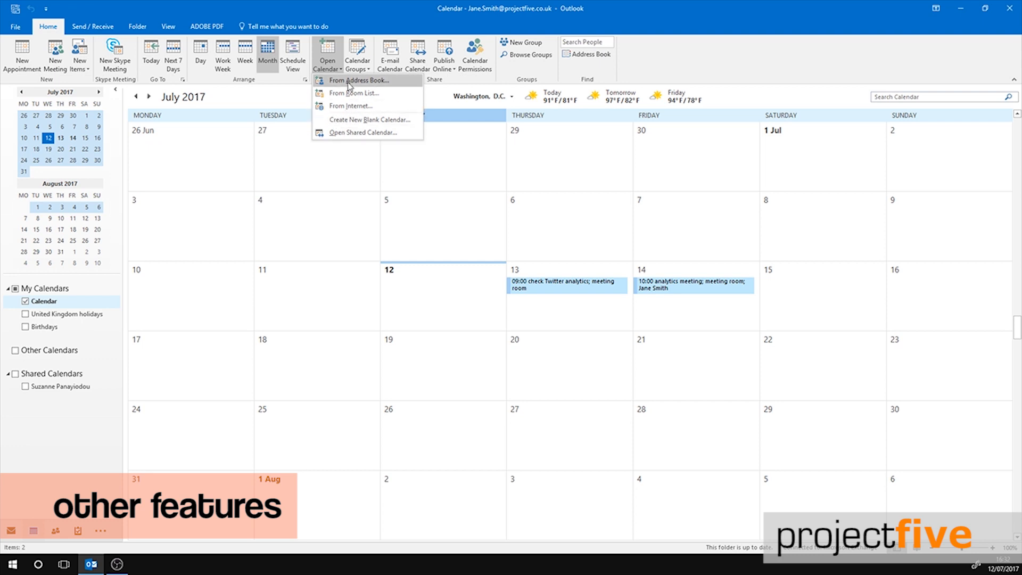
left_click(360, 63)
left_click(362, 63)
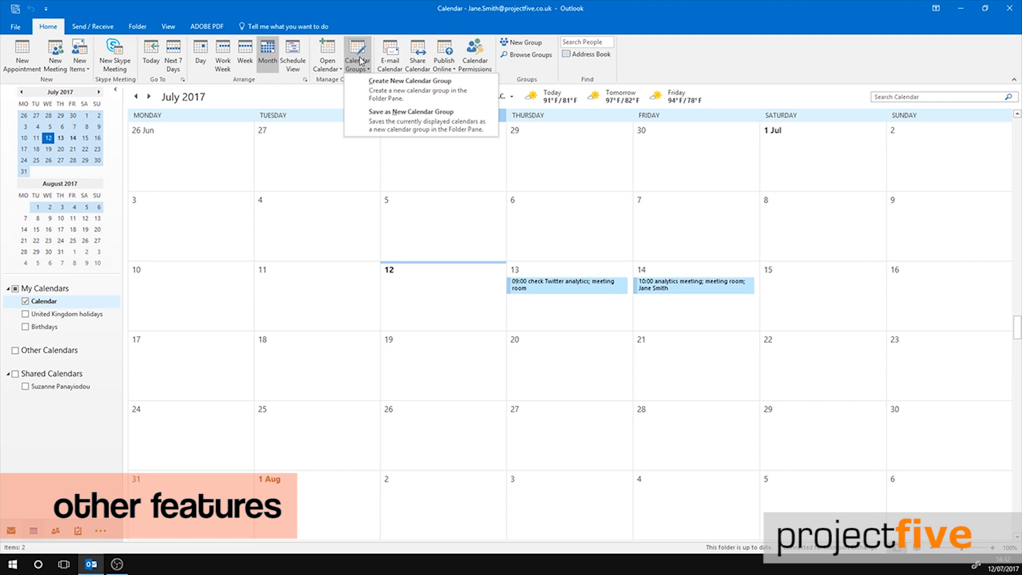
Step: View the options for sending the calendar via email, and discard the unsent message
left_click(388, 61)
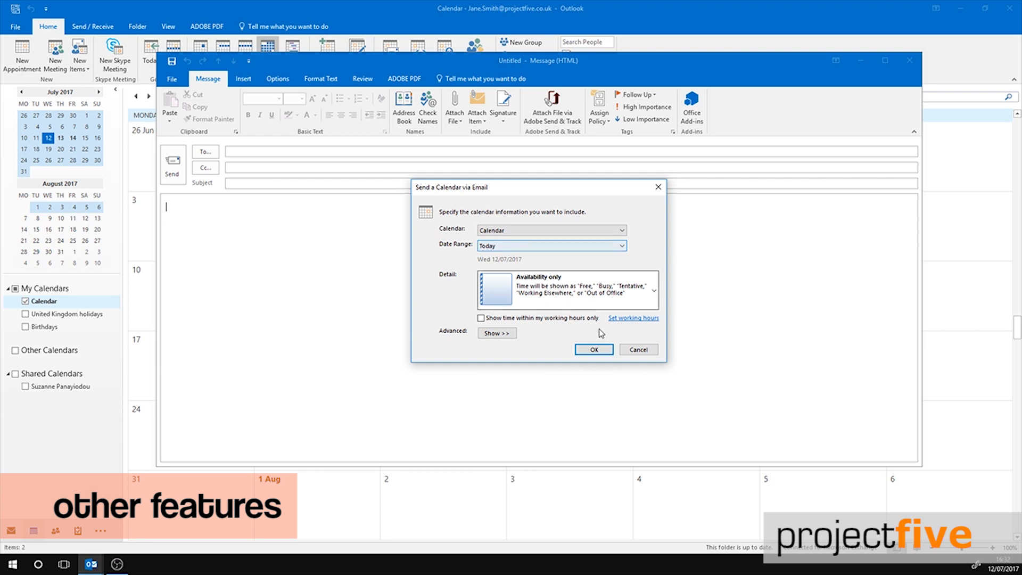
left_click(641, 351)
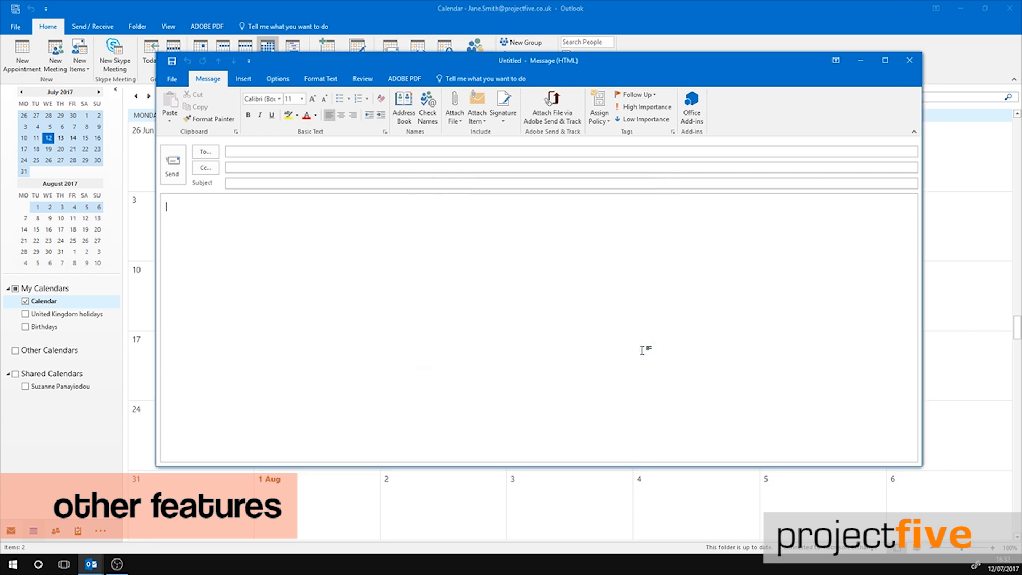
left_click(909, 60)
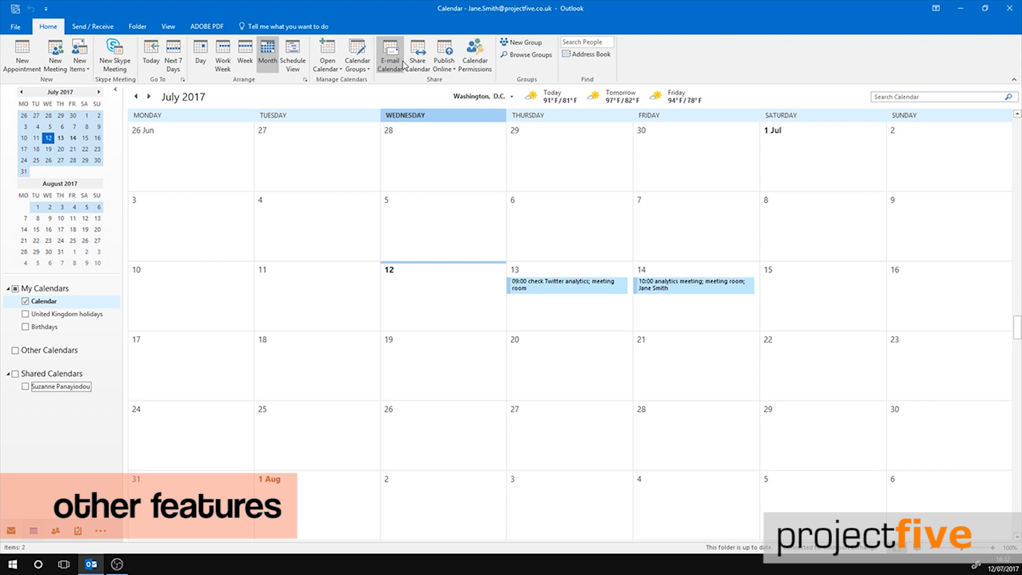
Step: View the online publishing options, and examine the access permissions of several people listed for the calendar, cancelling the properties without changes
left_click(445, 64)
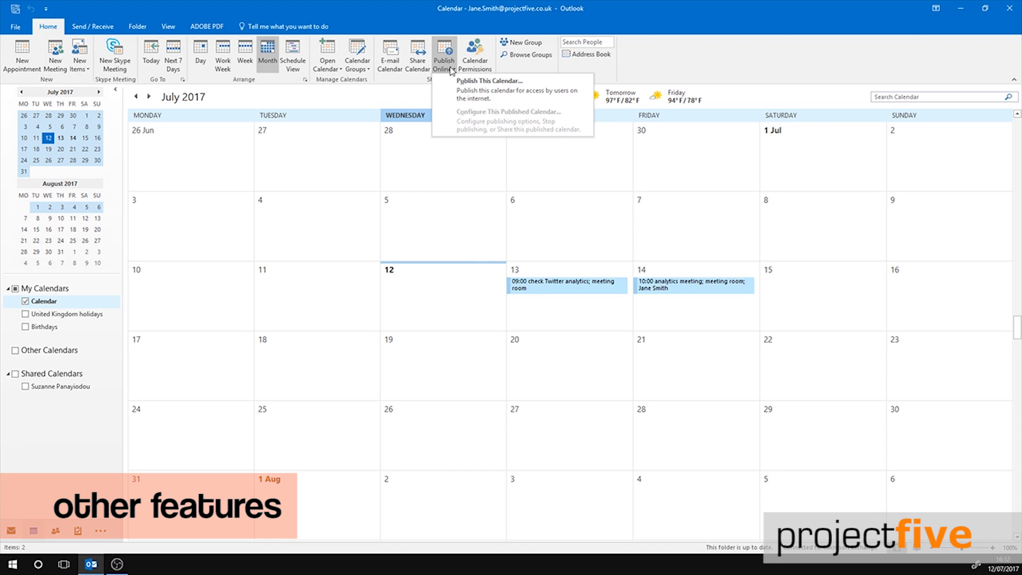
left_click(476, 61)
left_click(478, 60)
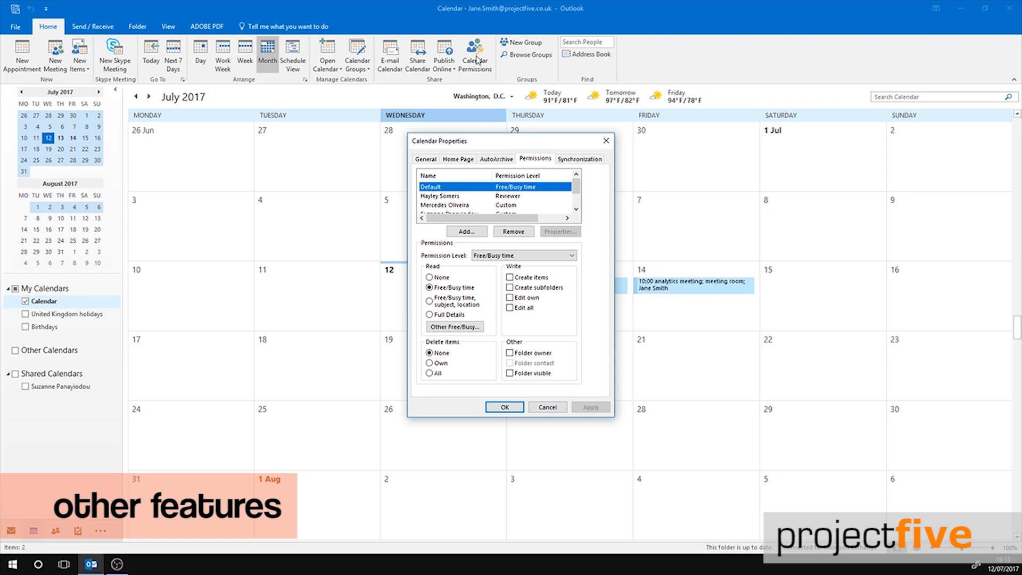
left_click(458, 196)
left_click(576, 209)
left_click(576, 209)
left_click(438, 196)
left_click(437, 187)
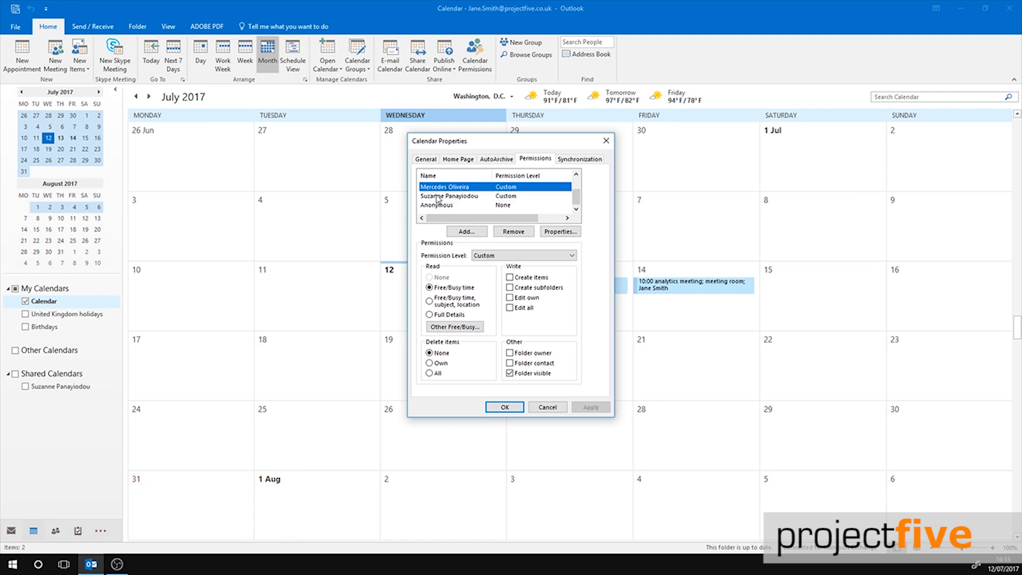
left_click(564, 408)
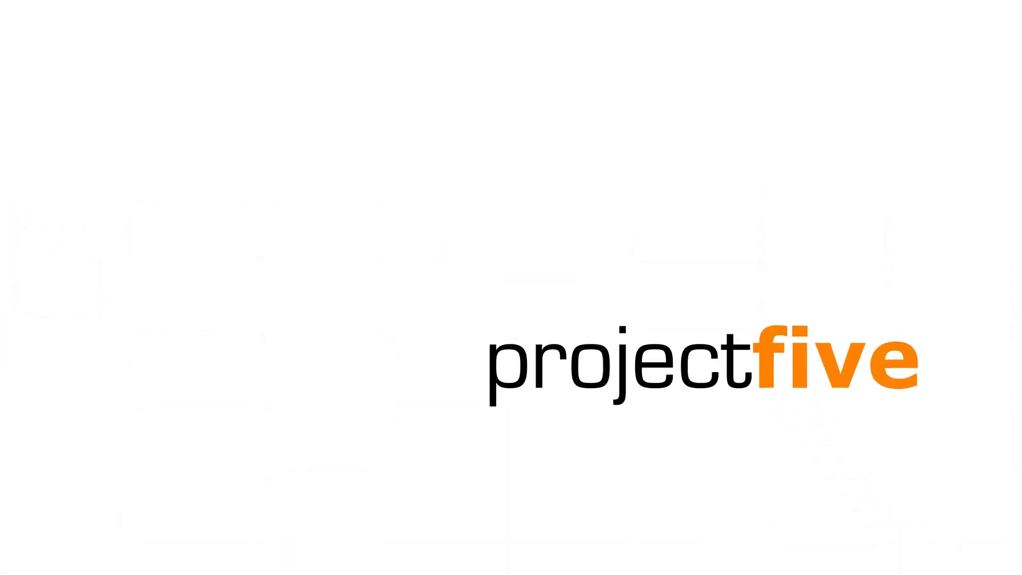